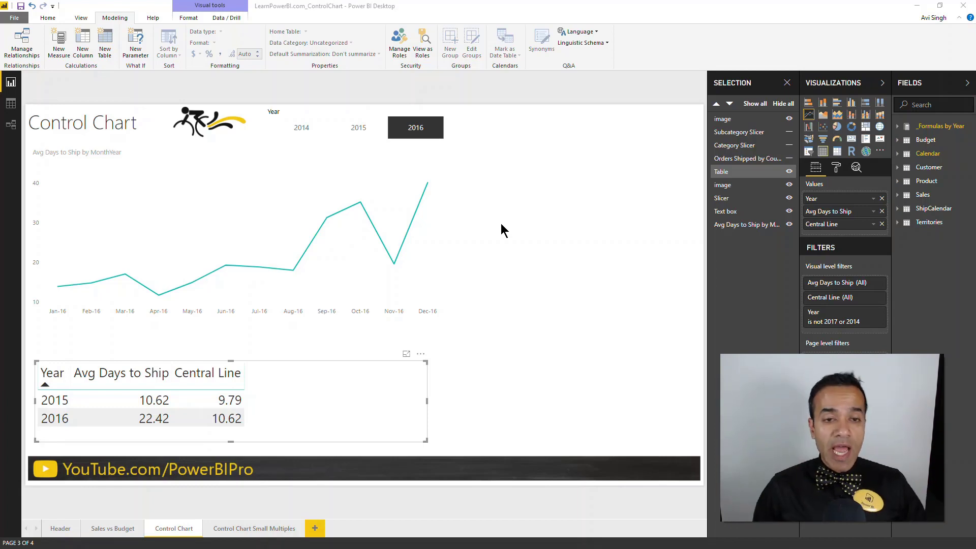
Inspect the monthly 2016 Avg Days to Ship values, which climb to about 40 by Dec-16
mouse_move(345, 166)
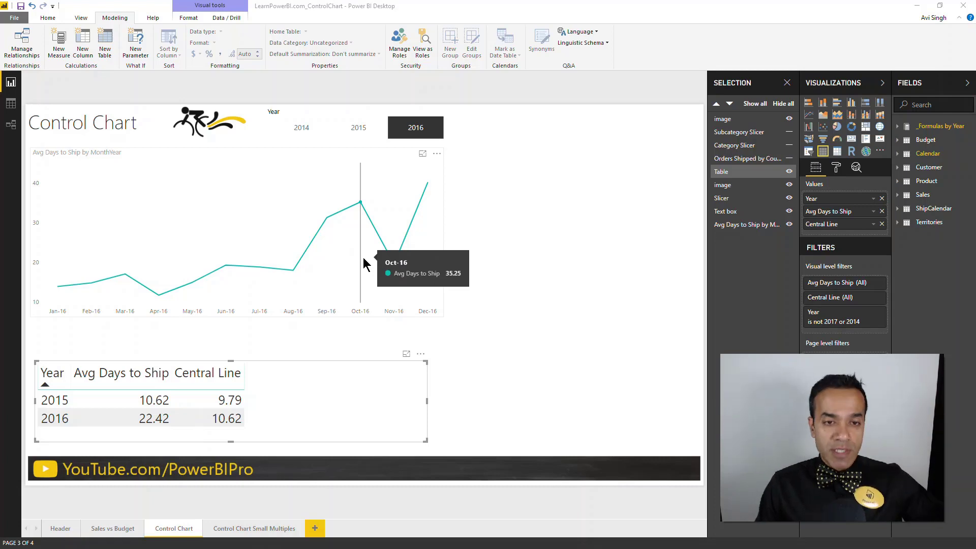
Select the line chart and show the Central Line measure's DAX from _Formulas by Year
click(406, 193)
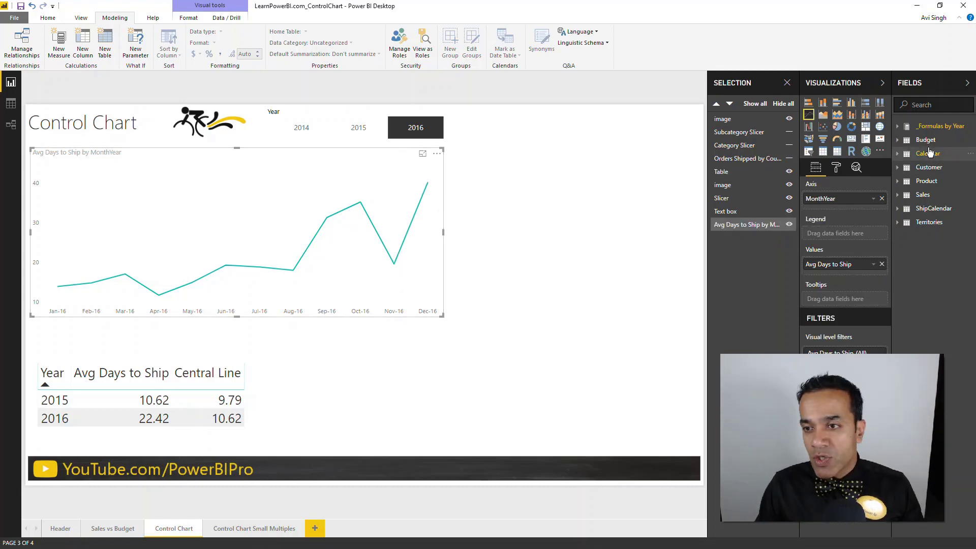
click(897, 127)
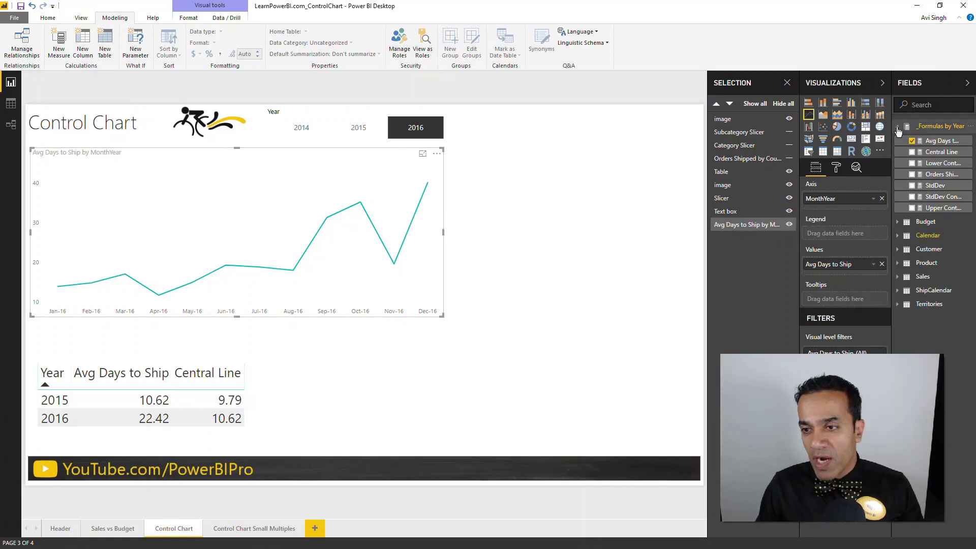
click(938, 152)
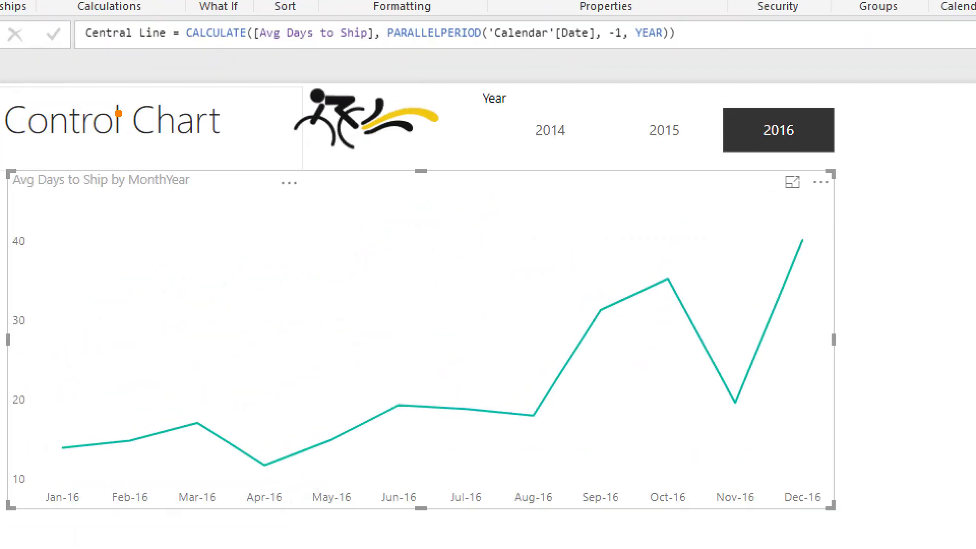
Compare the formula with the year table's 2016 values: 22.42 Avg Days to Ship, 10.62 Central Line
mouse_move(63, 443)
mouse_down()
mouse_move(135, 443)
mouse_move(197, 414)
mouse_move(252, 462)
mouse_move(406, 405)
mouse_up()
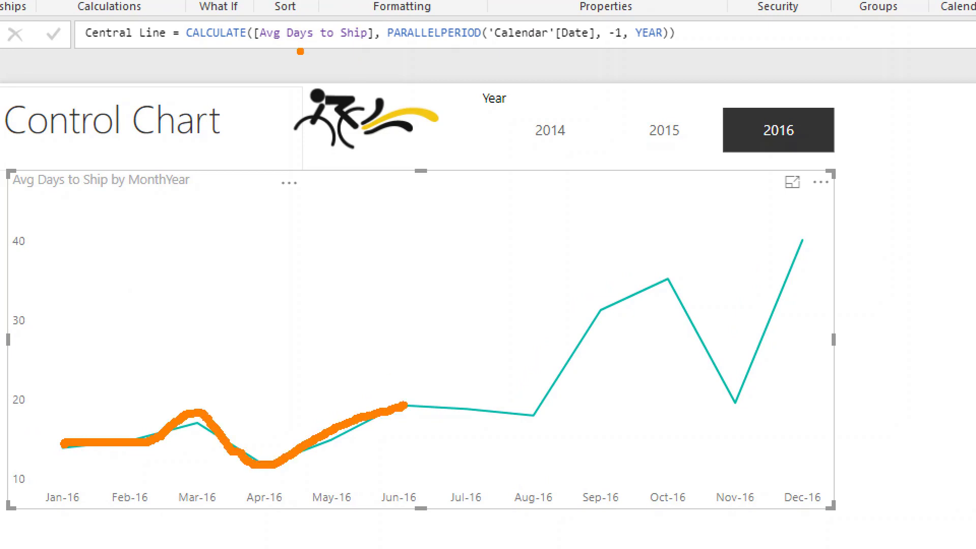
mouse_move(377, 17)
mouse_down()
mouse_move(503, 57)
mouse_move(608, 71)
mouse_move(695, 65)
mouse_up()
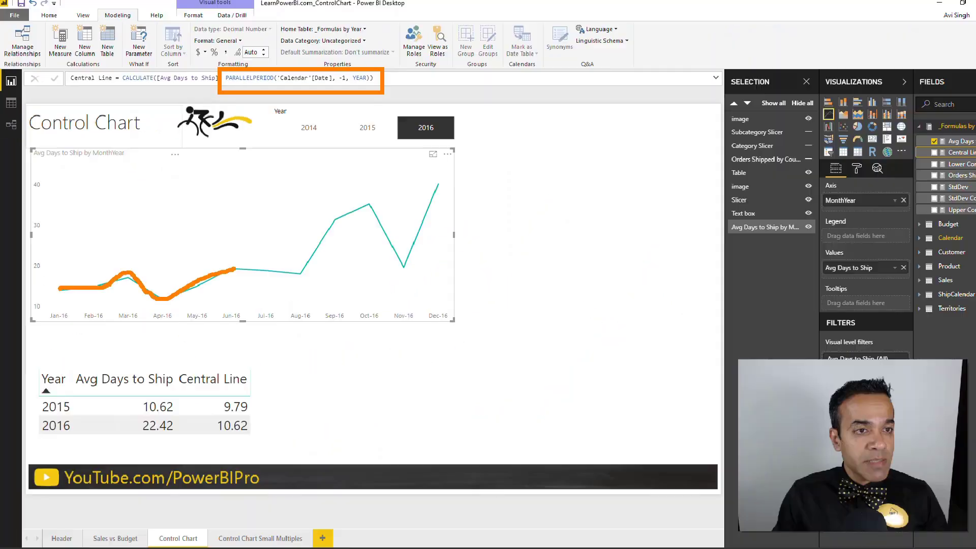
key(Escape)
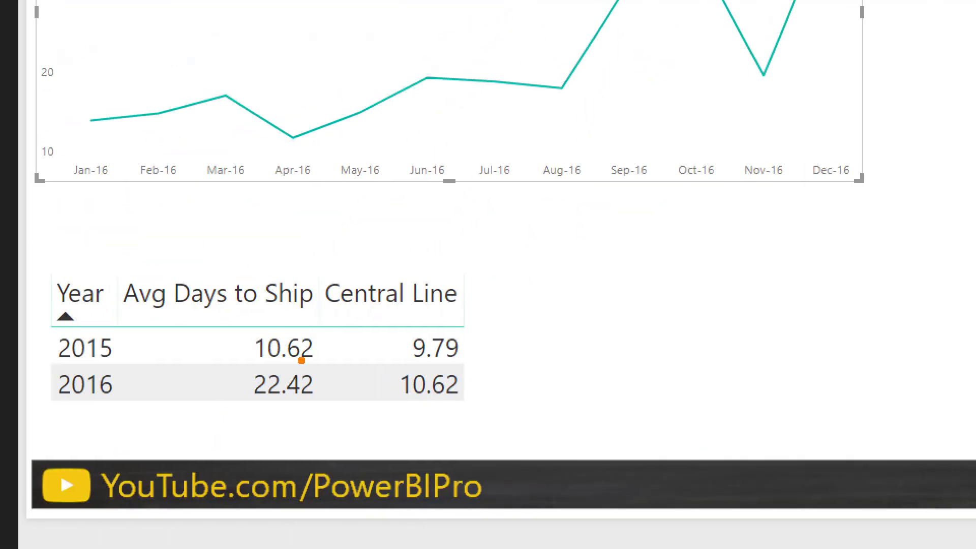
mouse_move(232, 365)
mouse_down()
mouse_move(274, 395)
mouse_move(323, 400)
mouse_up()
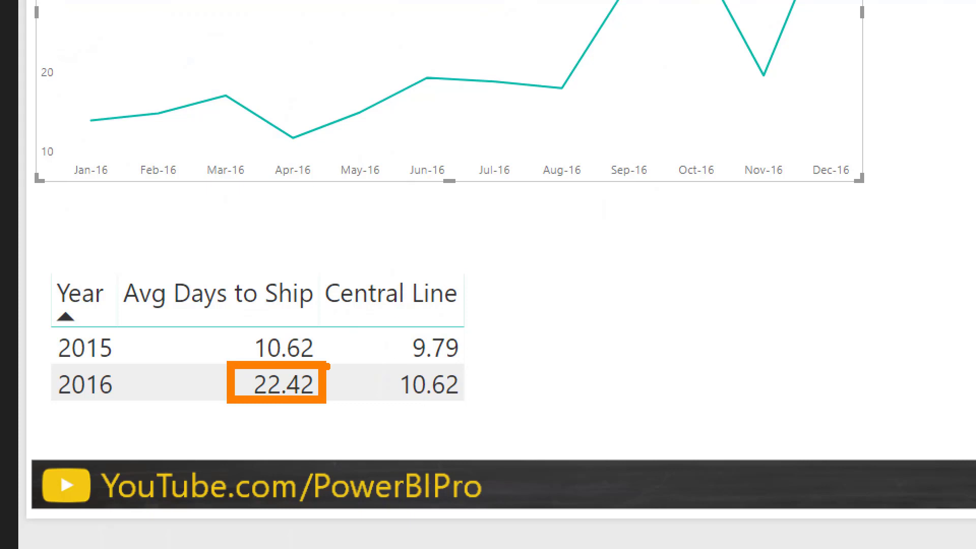
mouse_move(321, 343)
mouse_down()
mouse_move(389, 357)
mouse_move(374, 370)
mouse_up()
key(Escape)
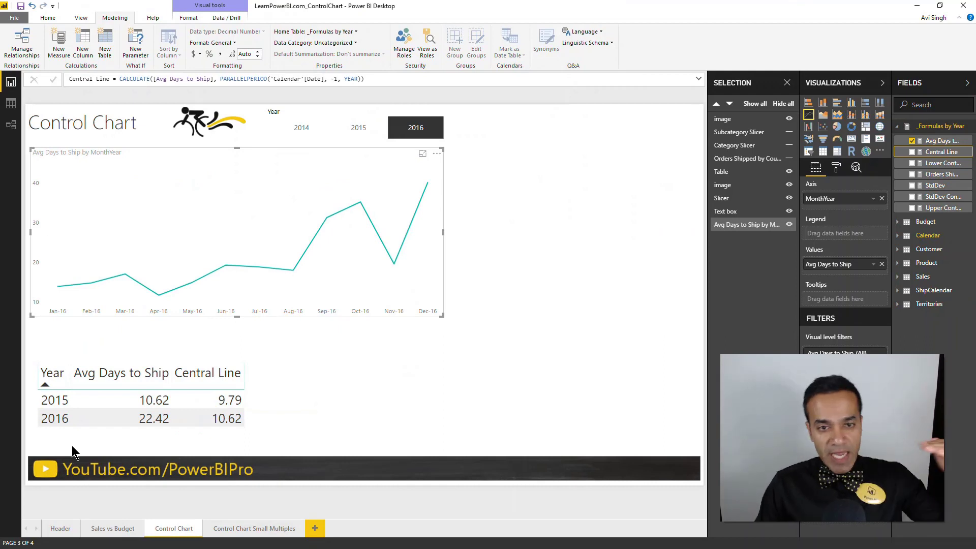
mouse_move(153, 235)
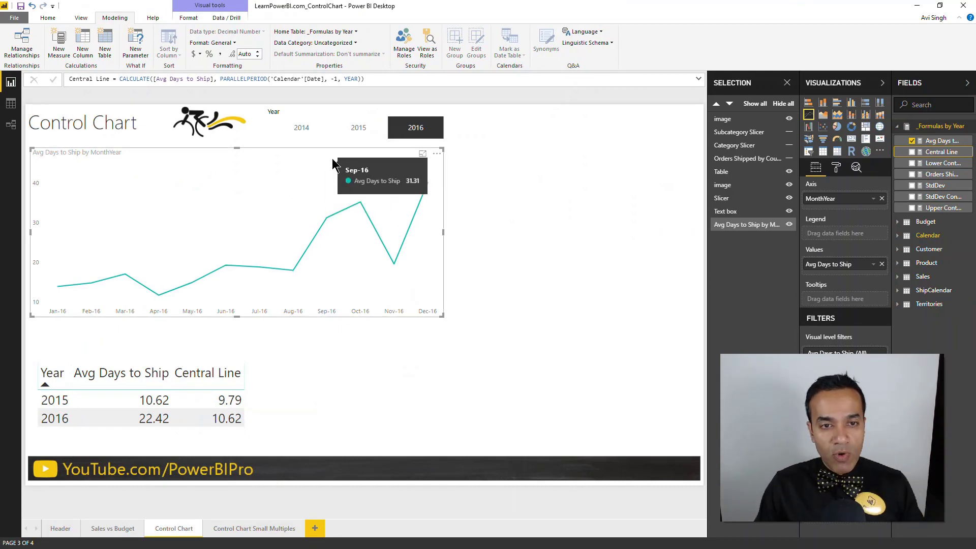
Add Central Line to the Avg Days to Ship chart and paste a duplicate of it
click(912, 152)
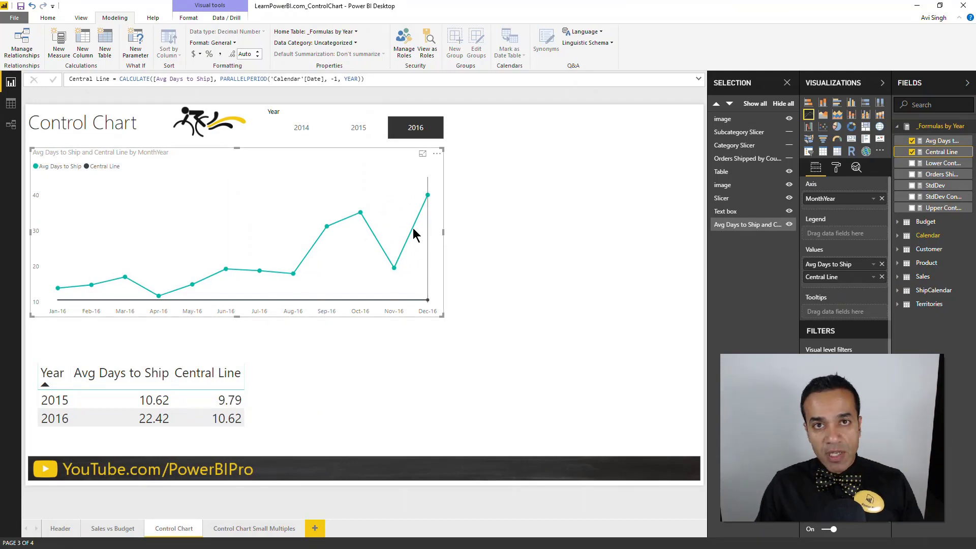
mouse_move(335, 245)
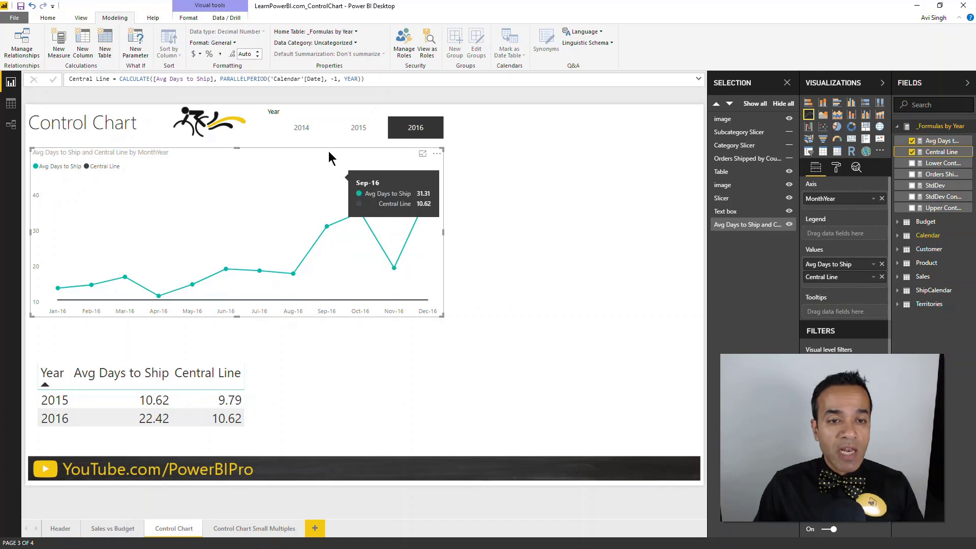
key(ctrl+c)
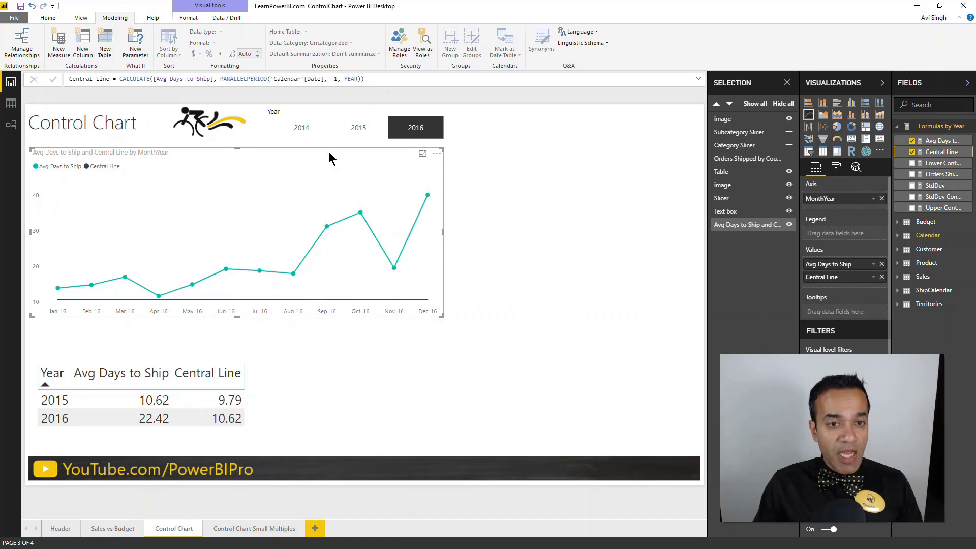
key(ctrl+v)
Move the duplicate chart to the lower right and resize it to fit beside the table
drag(327, 158, 559, 282)
drag(678, 277, 701, 321)
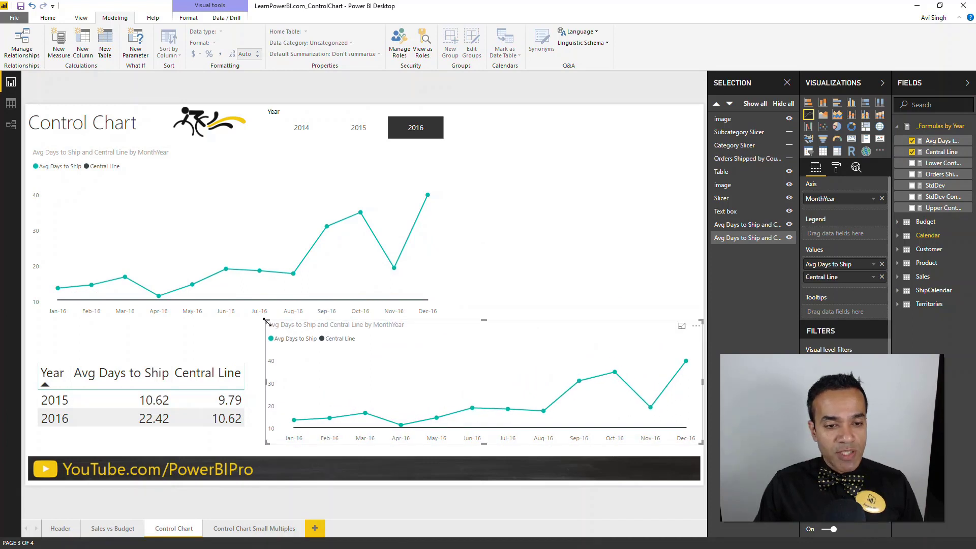
drag(264, 320, 315, 322)
mouse_move(561, 362)
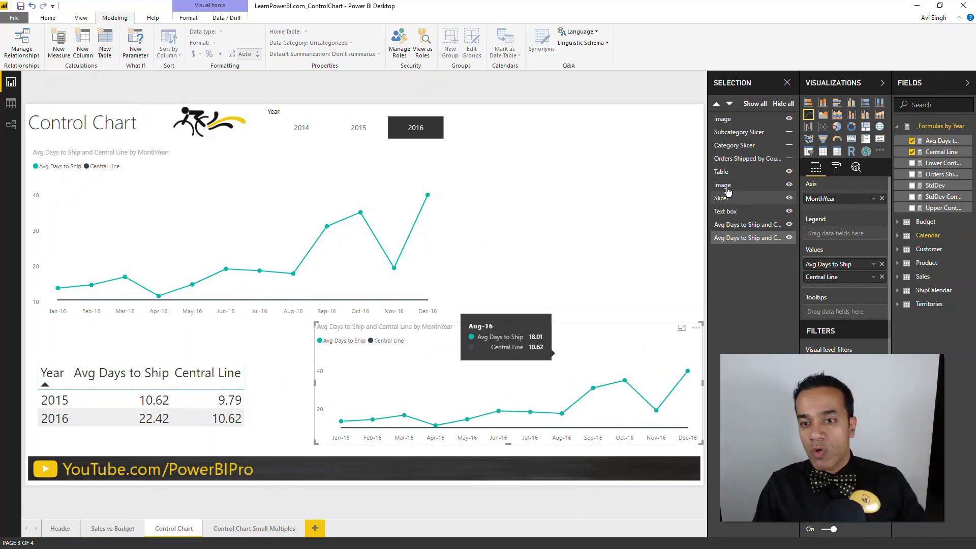
Replace the copy's values with StdDev and a flat StdDev Control line by MonthYear
click(882, 265)
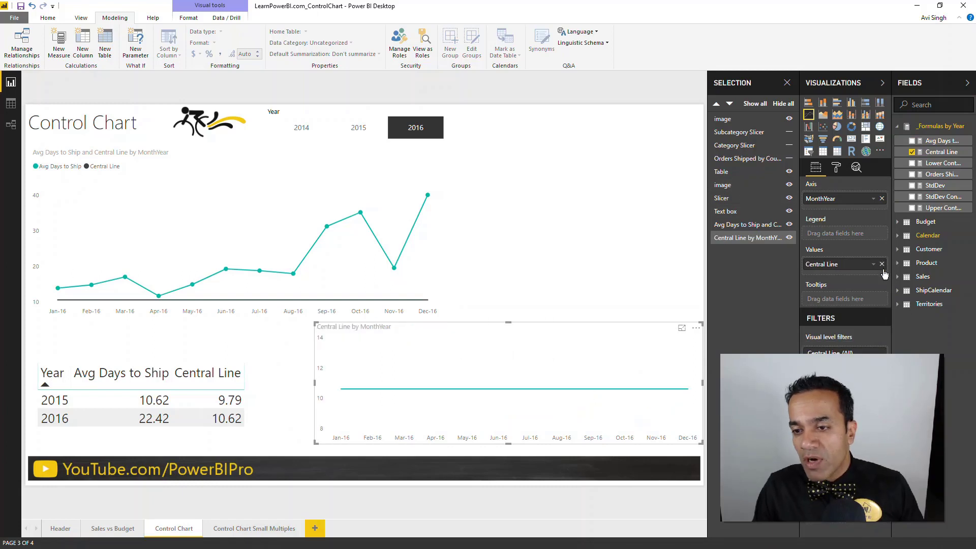
click(882, 265)
drag(935, 186, 856, 264)
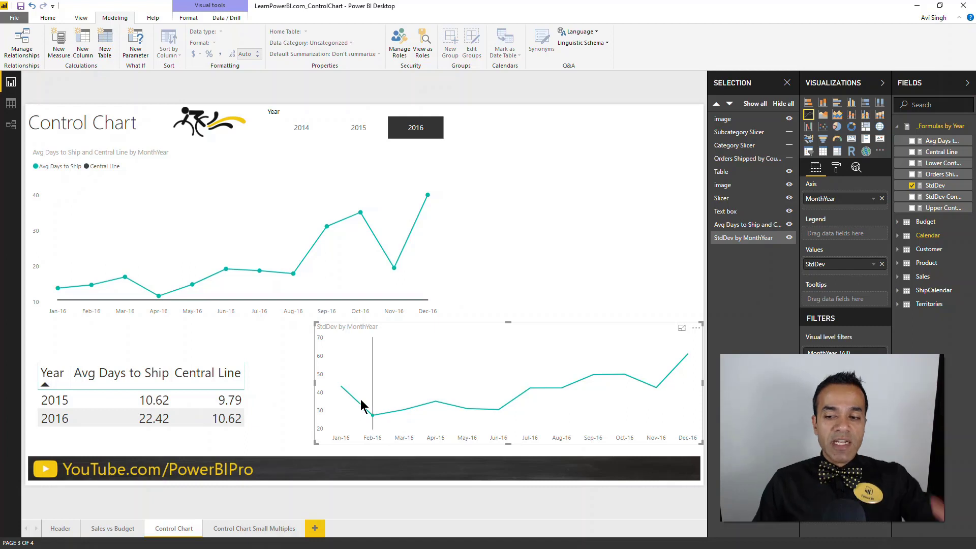
mouse_move(362, 406)
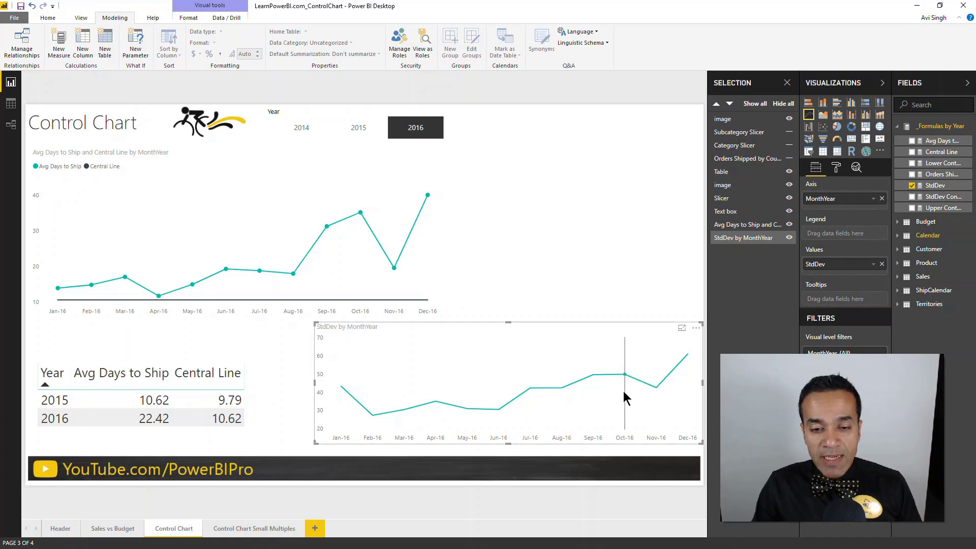
drag(942, 197, 602, 355)
drag(937, 201, 837, 289)
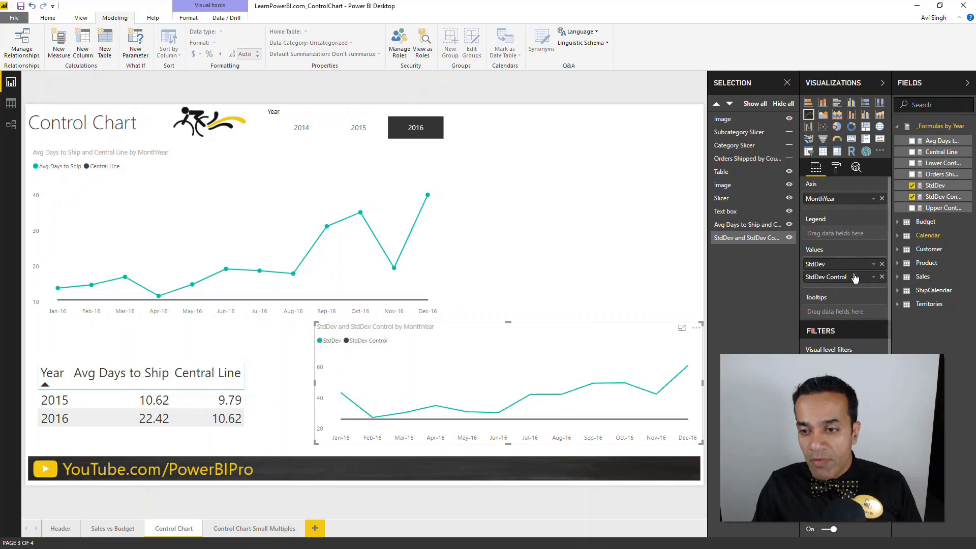
Review StdDev Control's DAX, CALCULATE([StdDev], PARALLELPERIOD('Calendar'[Date], -1, YEAR)), giving 26.30
click(941, 196)
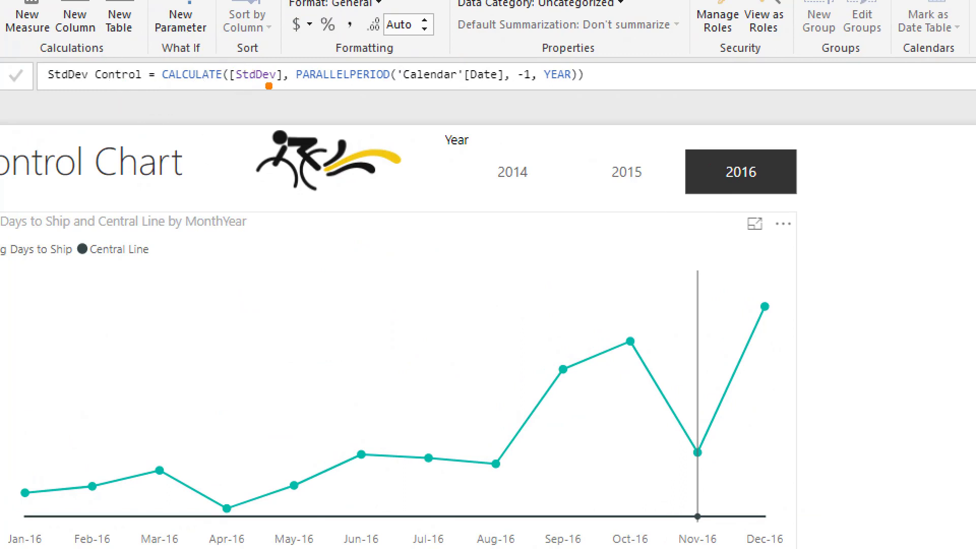
drag(285, 62, 593, 99)
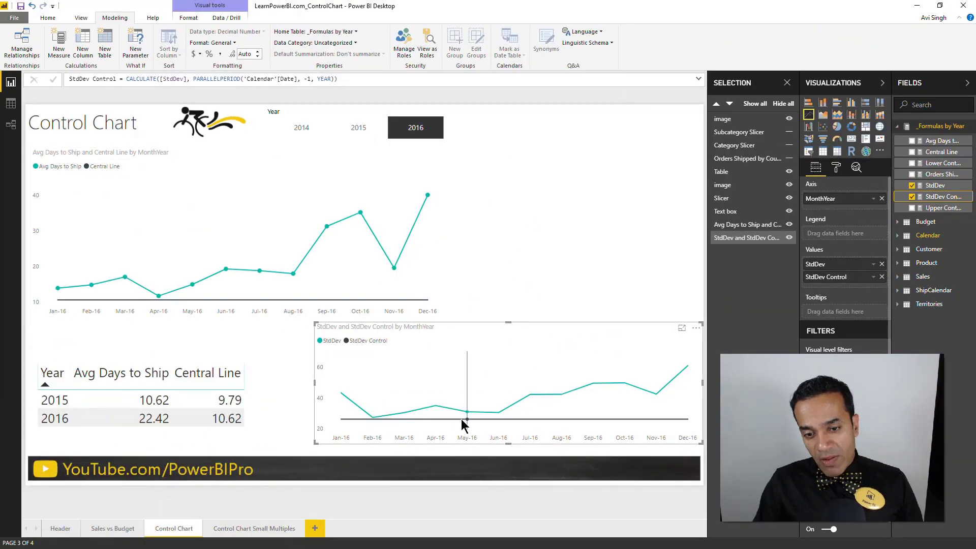
mouse_move(507, 389)
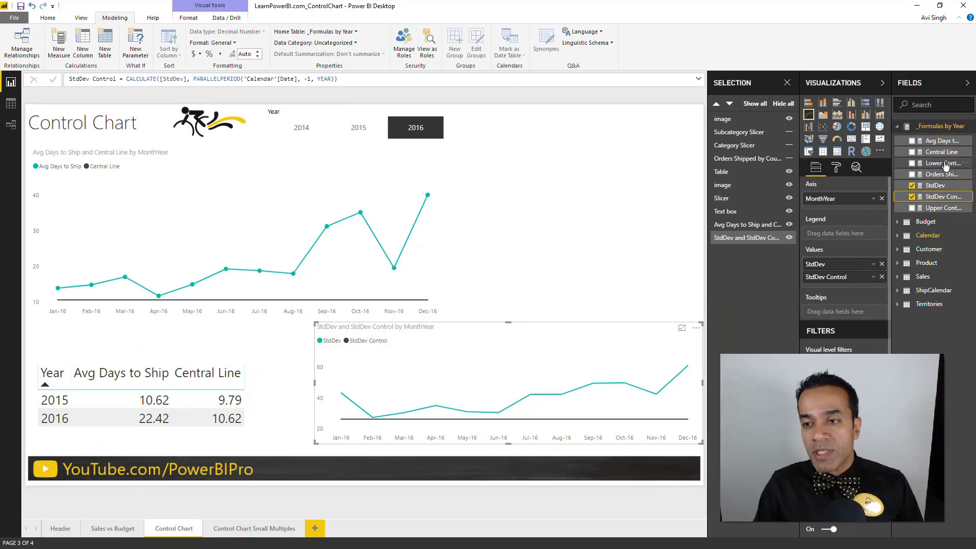
Review the Upper Control Limit measure's formula in the formula bar
click(941, 208)
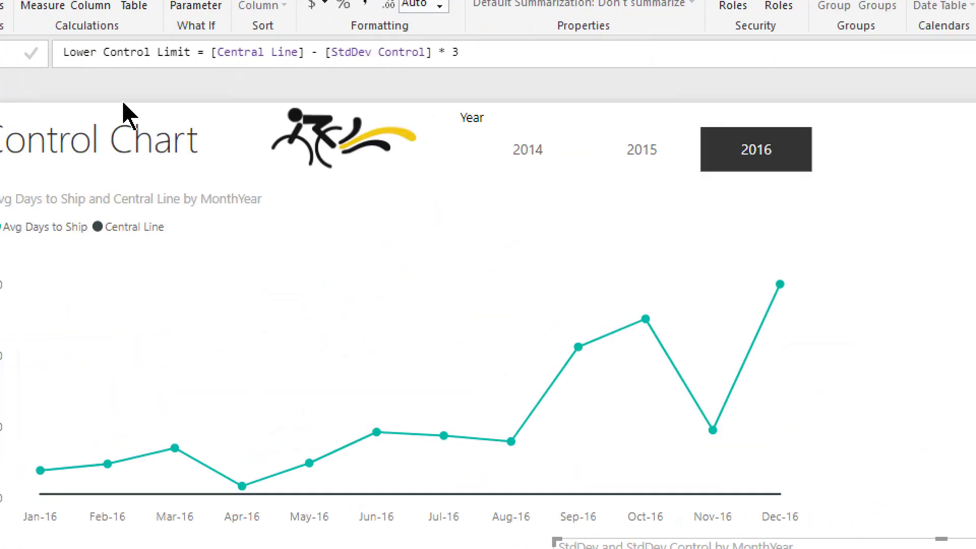
click(175, 99)
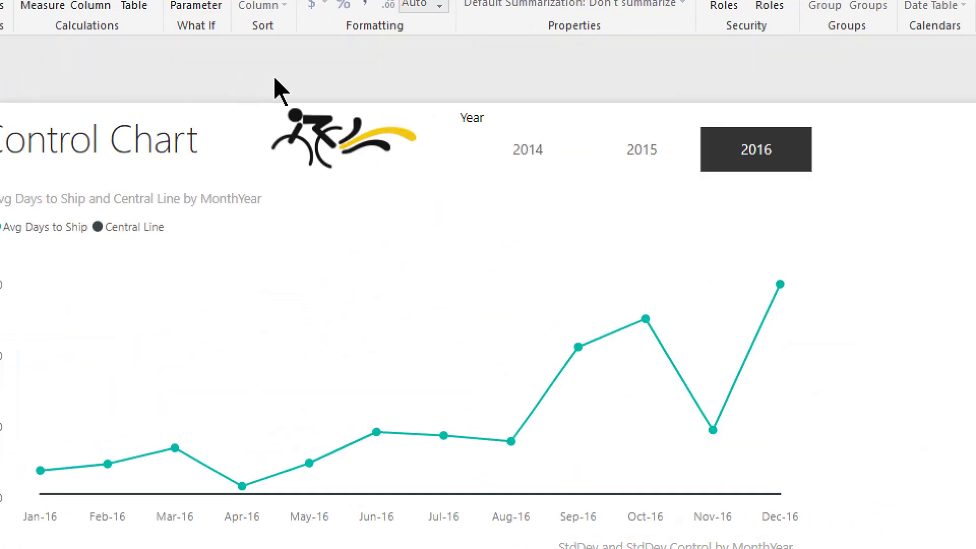
key(F6)
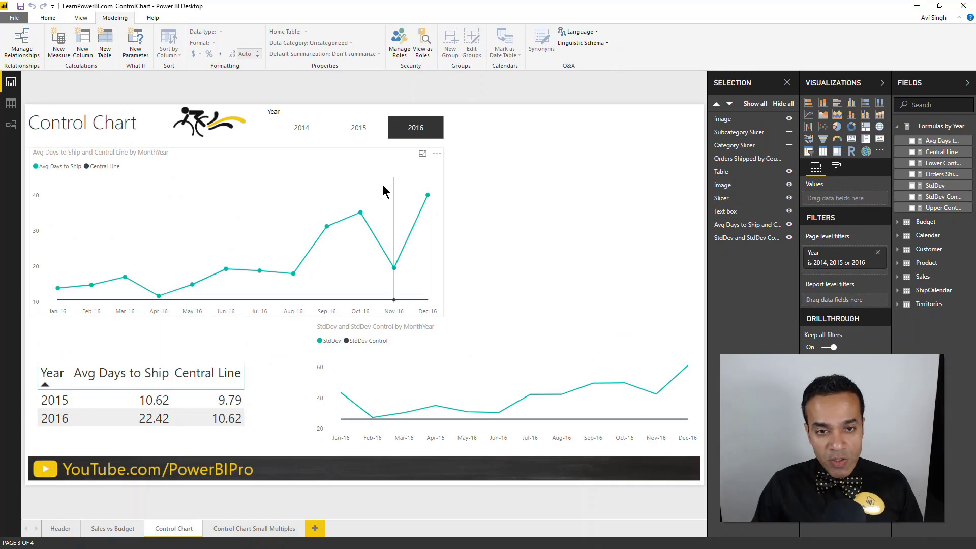
Delete the StdDev chart from the page
click(382, 190)
click(511, 347)
key(Delete)
Add Upper and Lower Control Limit to the Avg Days to Ship control chart
click(397, 206)
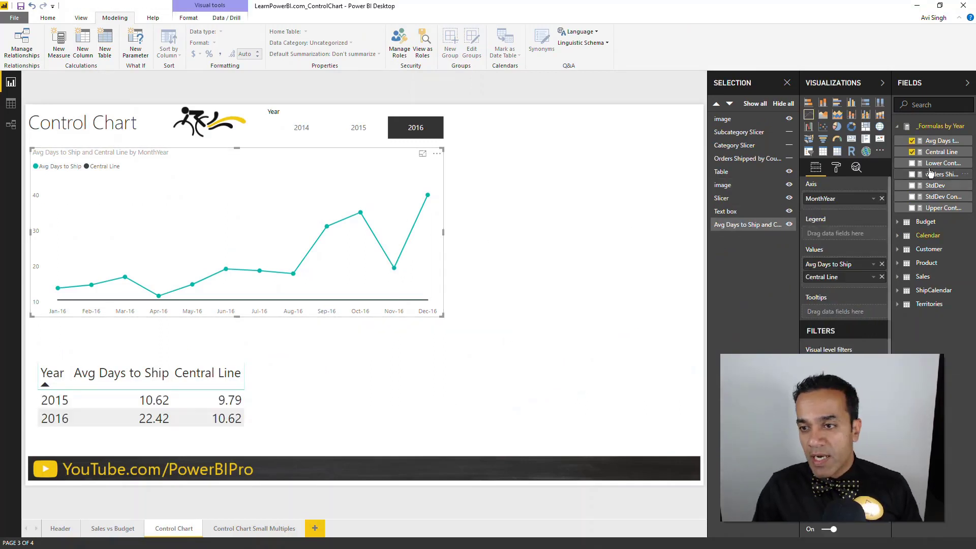
drag(940, 208, 866, 262)
drag(941, 163, 866, 295)
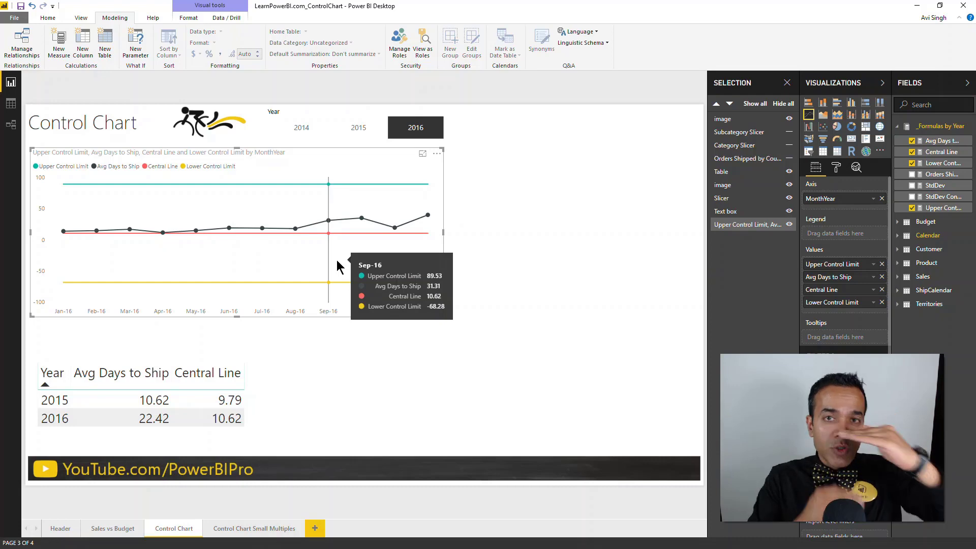
Change the StdDev Control multiplier from 3 to 1 in both Lower and Upper Control Limit
click(942, 163)
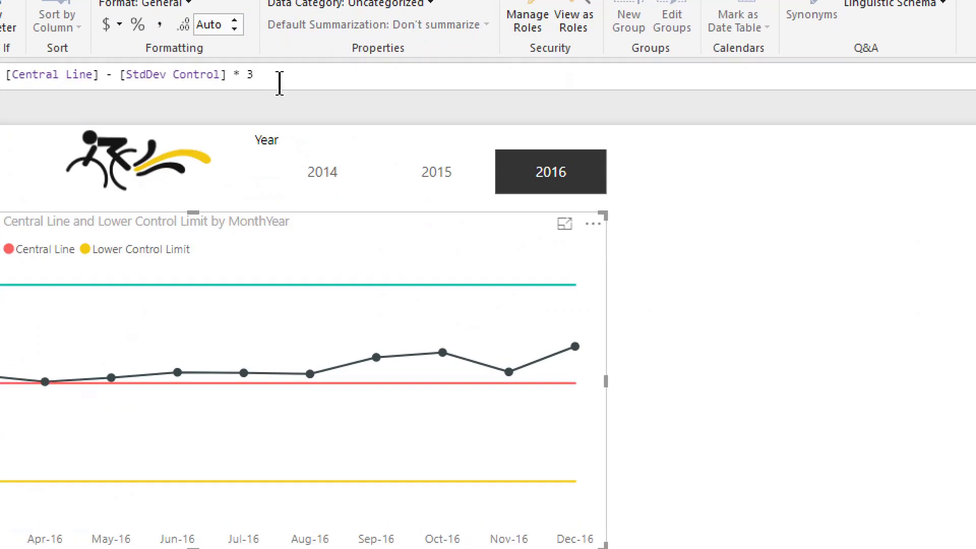
key(BackSpace)
text(1)
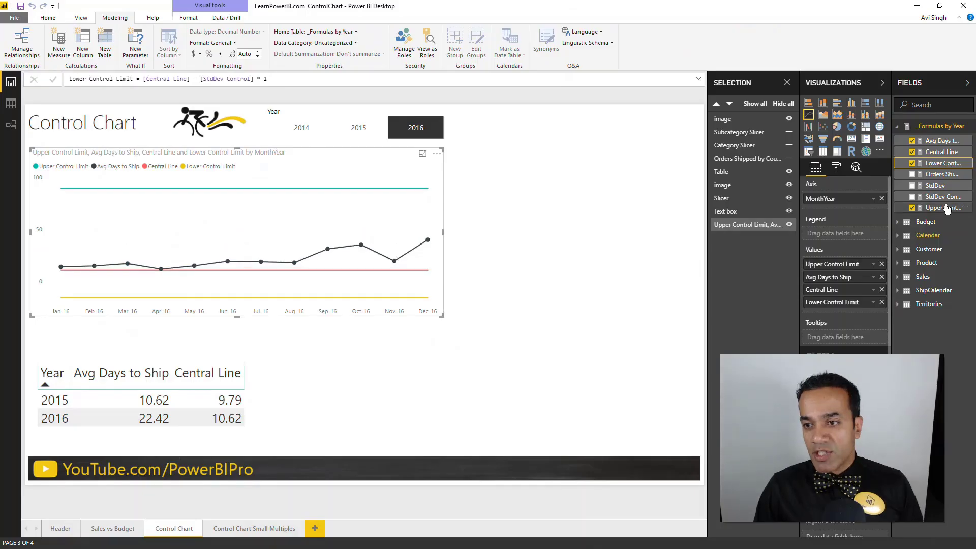
click(944, 209)
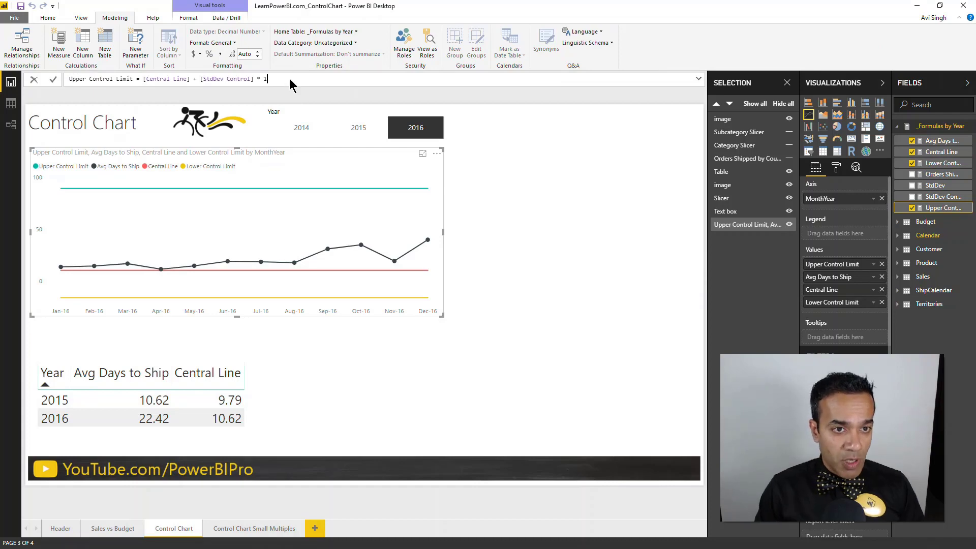
key(Return)
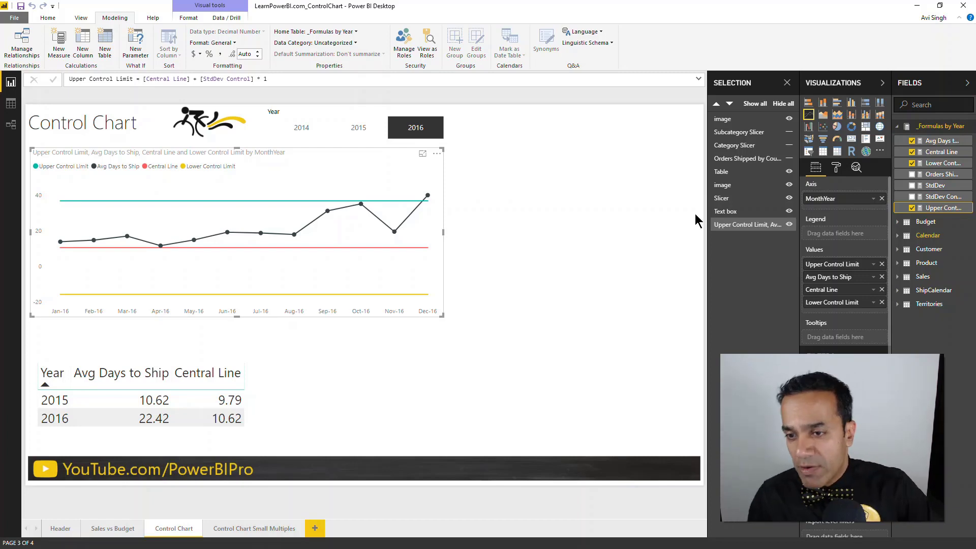
Unhide the Subcategory Slicer, Category Slicer and Orders Shipped by Country treemap
click(789, 132)
click(789, 145)
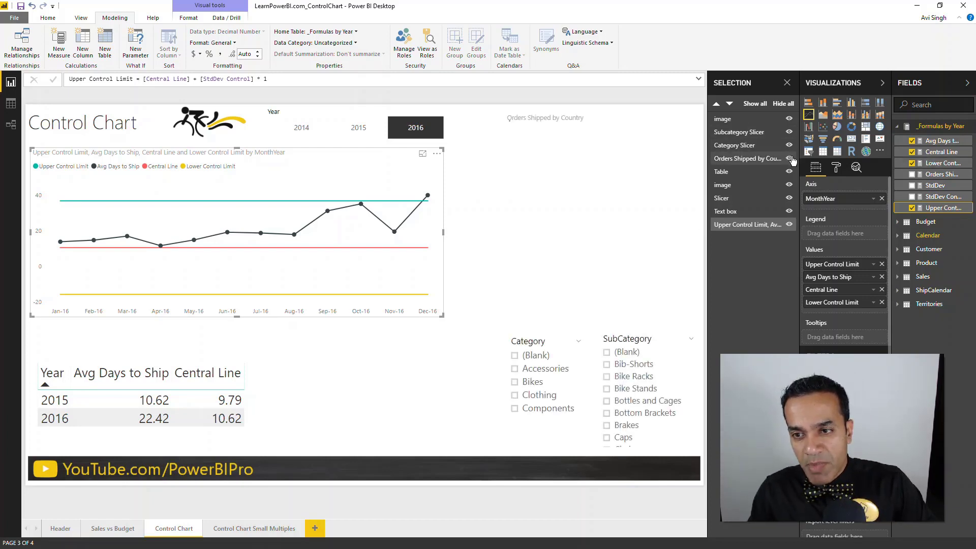
click(789, 158)
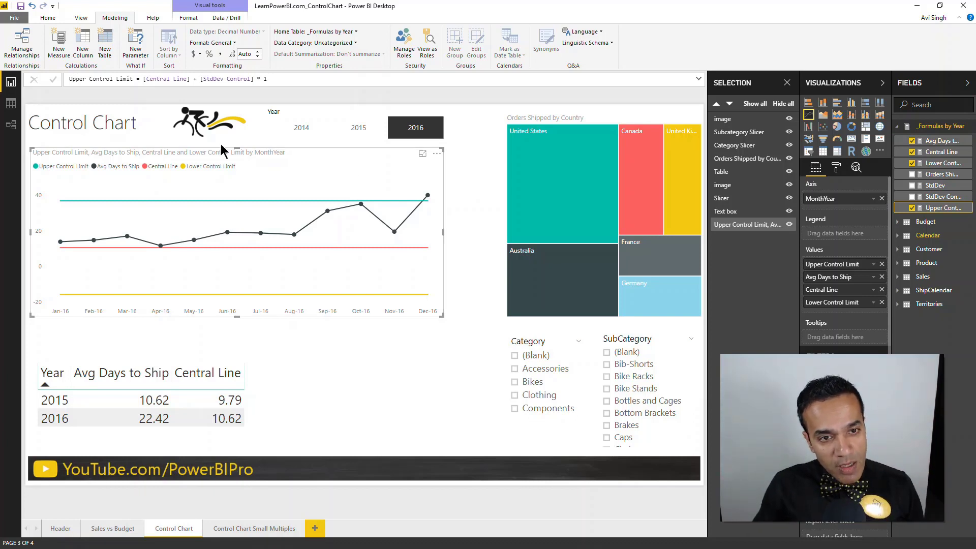
mouse_move(311, 220)
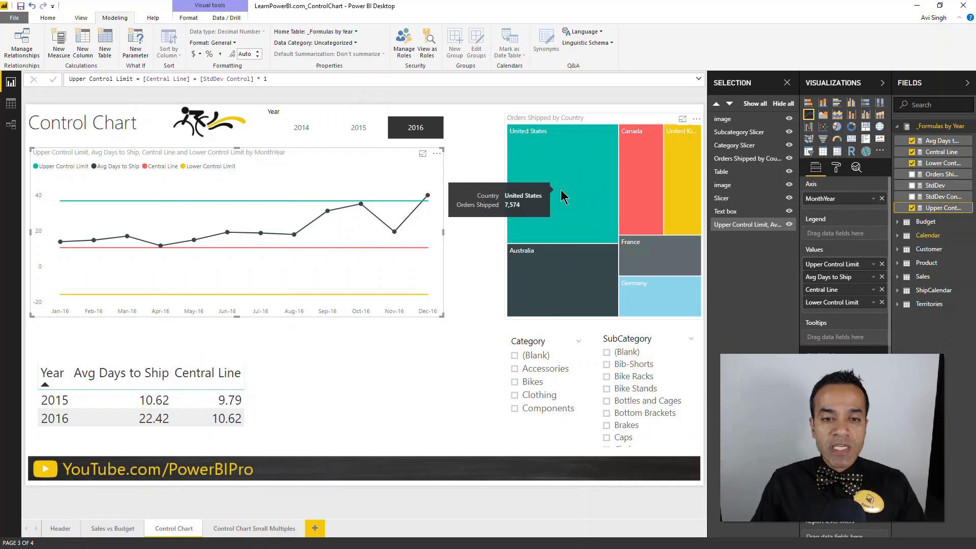
Cross-filter the control chart by United States, Australia, Canada, United Kingdom, France and Germany tiles
click(563, 196)
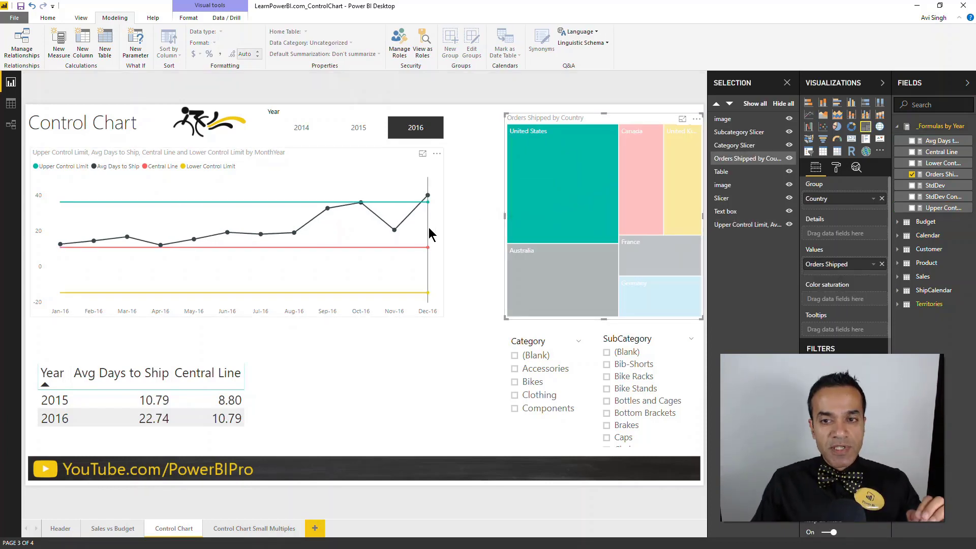
click(545, 267)
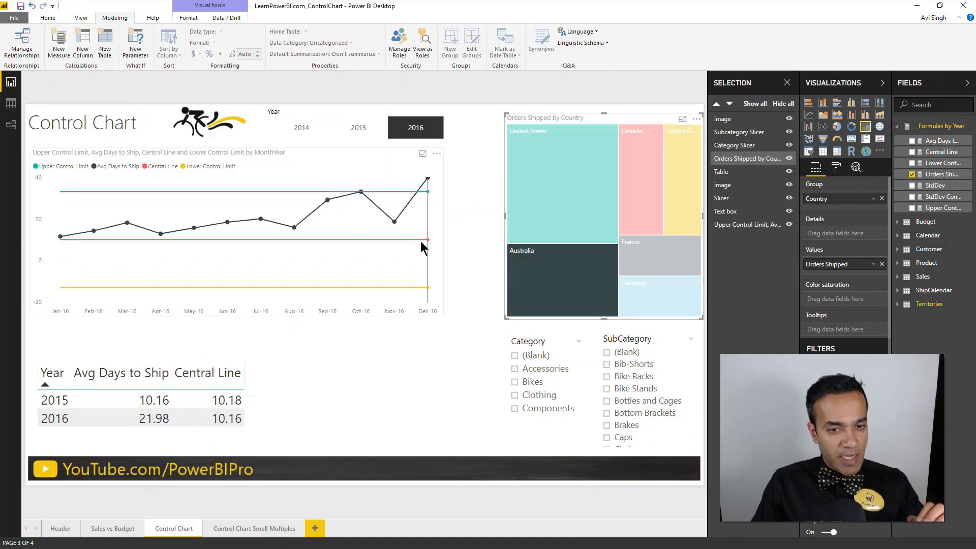
mouse_move(420, 247)
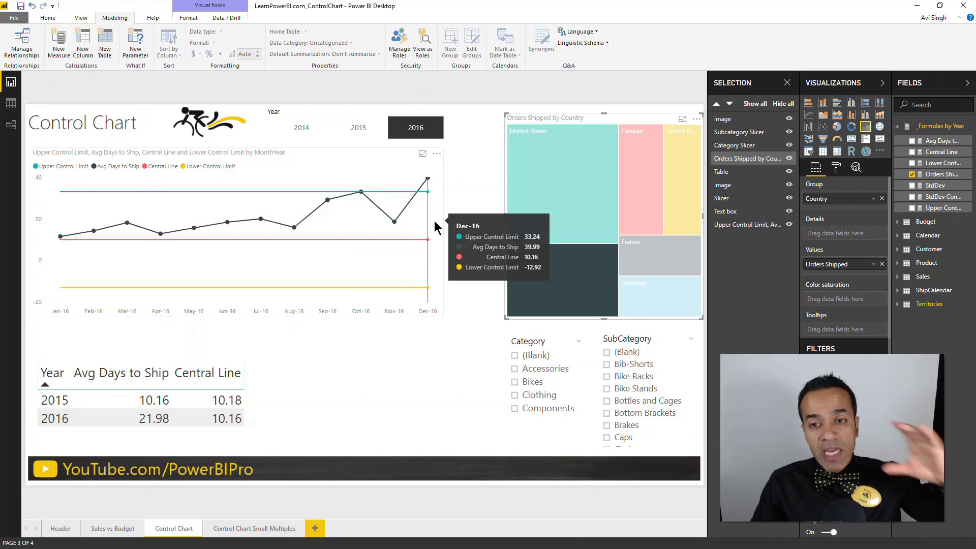
mouse_move(603, 210)
click(643, 191)
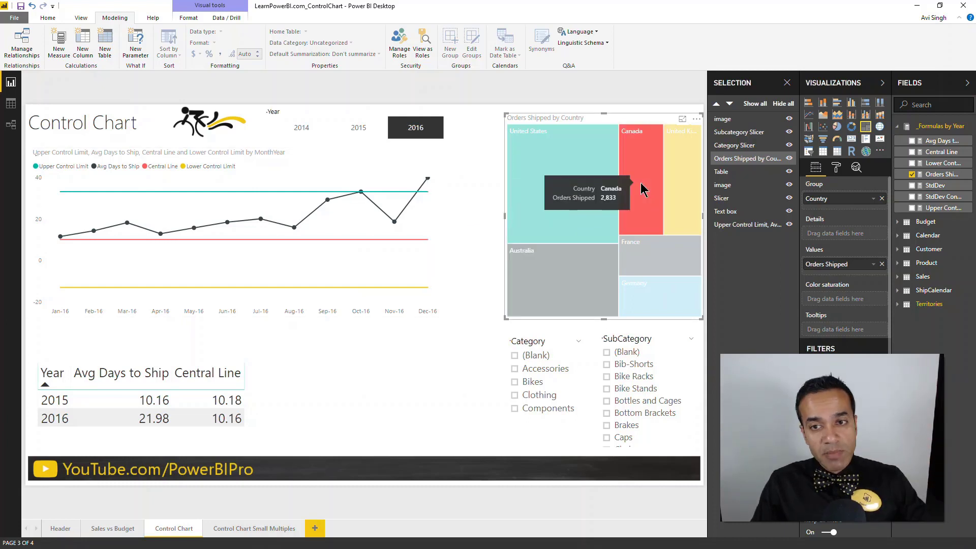
click(686, 181)
click(647, 254)
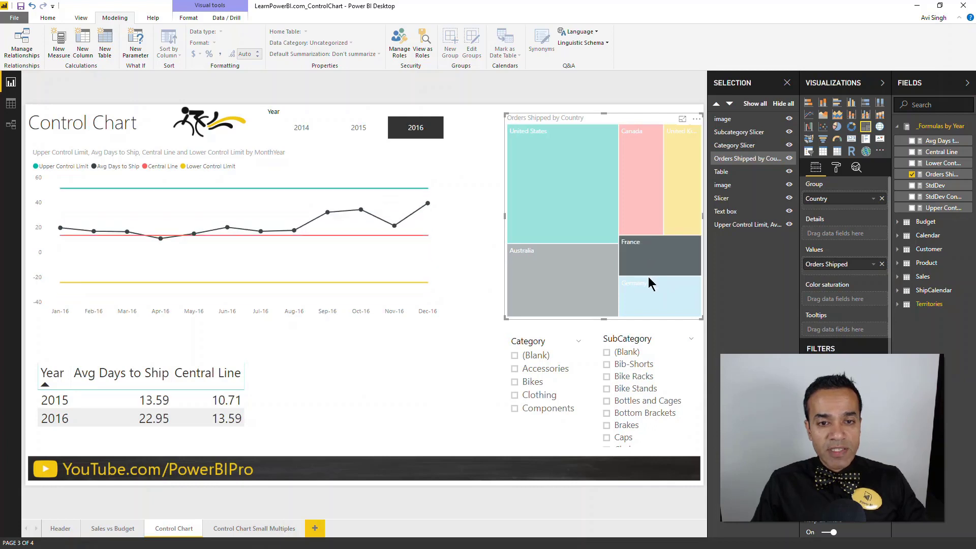
click(649, 297)
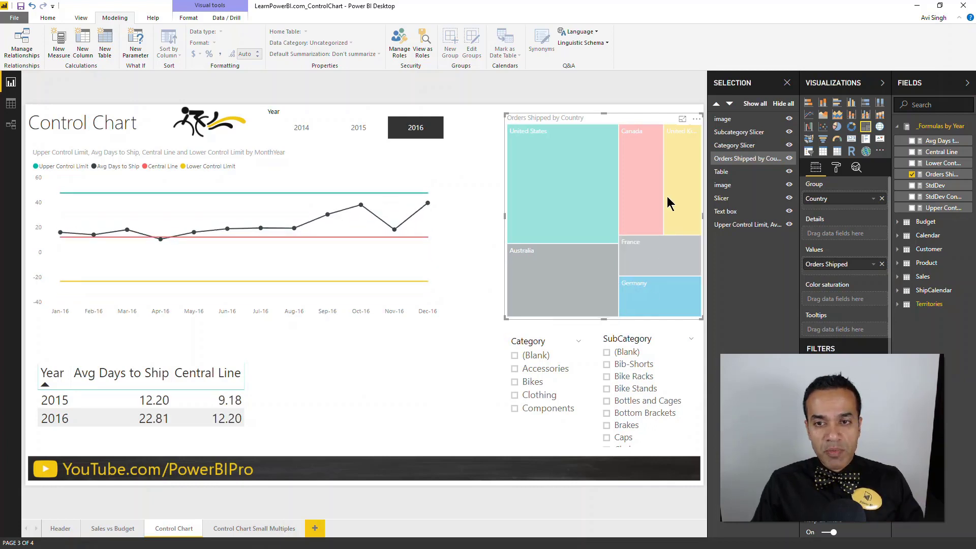
click(638, 209)
click(676, 206)
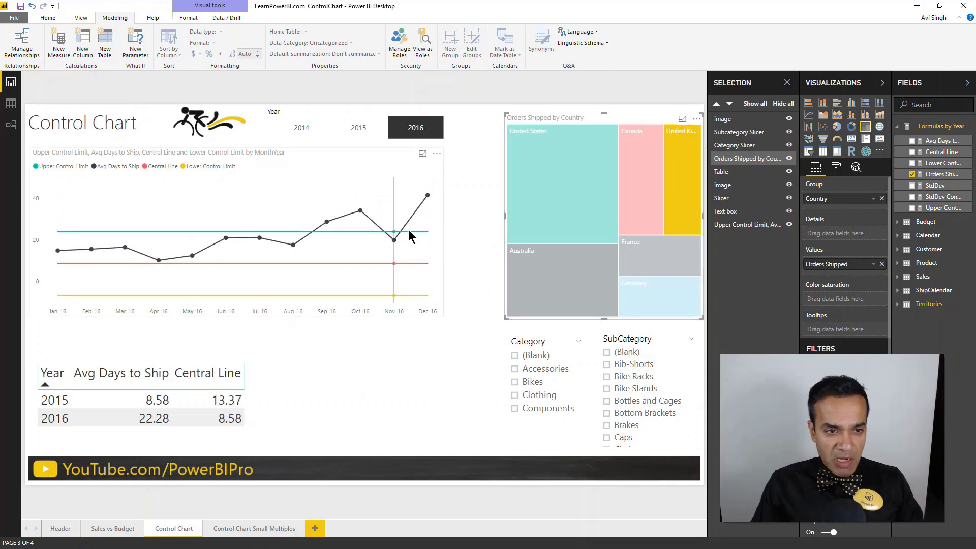
mouse_move(410, 236)
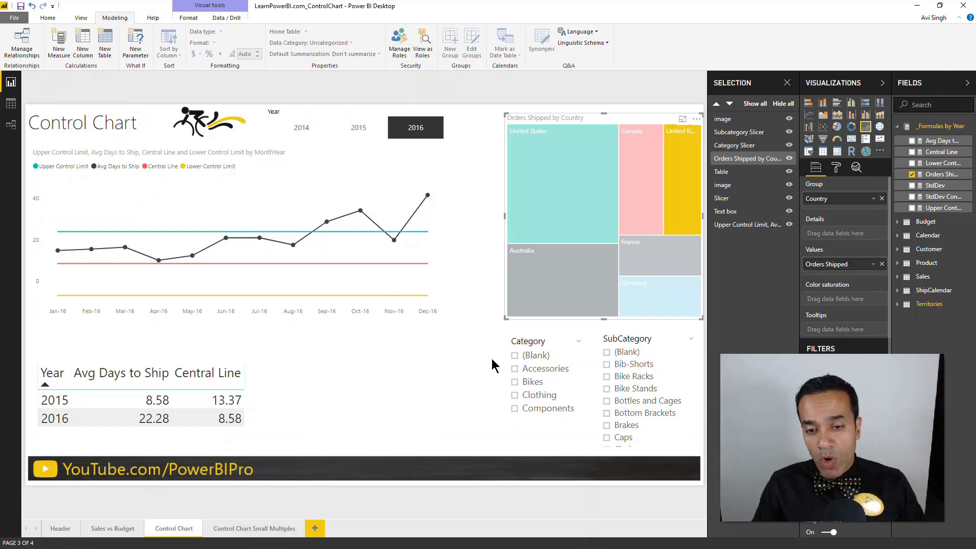
Filter to the Bikes category, trying Road Bikes and settling on Mountain Bikes
click(533, 387)
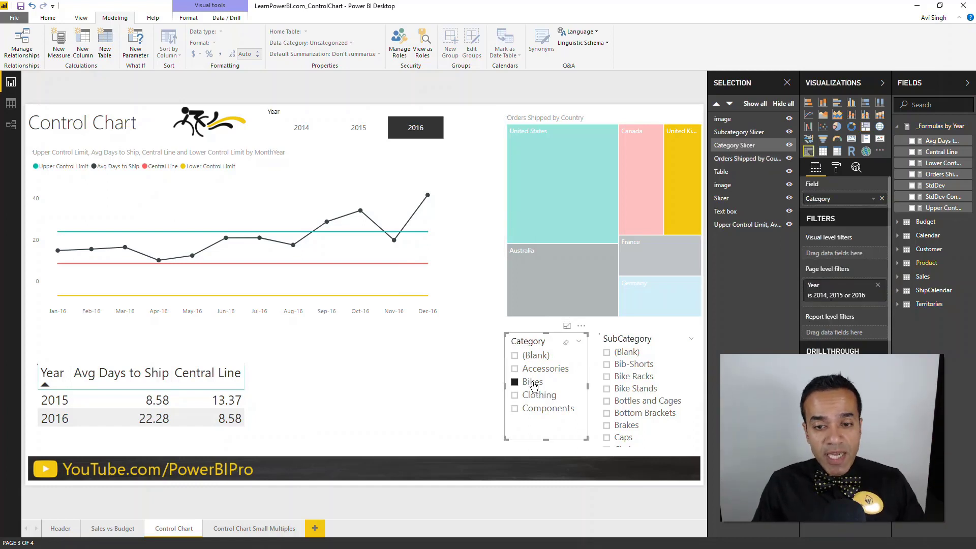
click(638, 352)
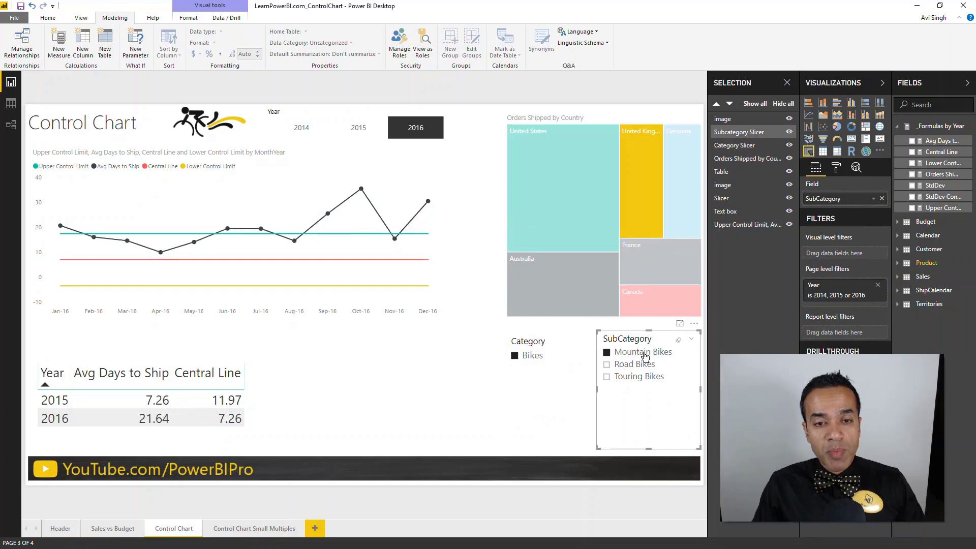
click(643, 365)
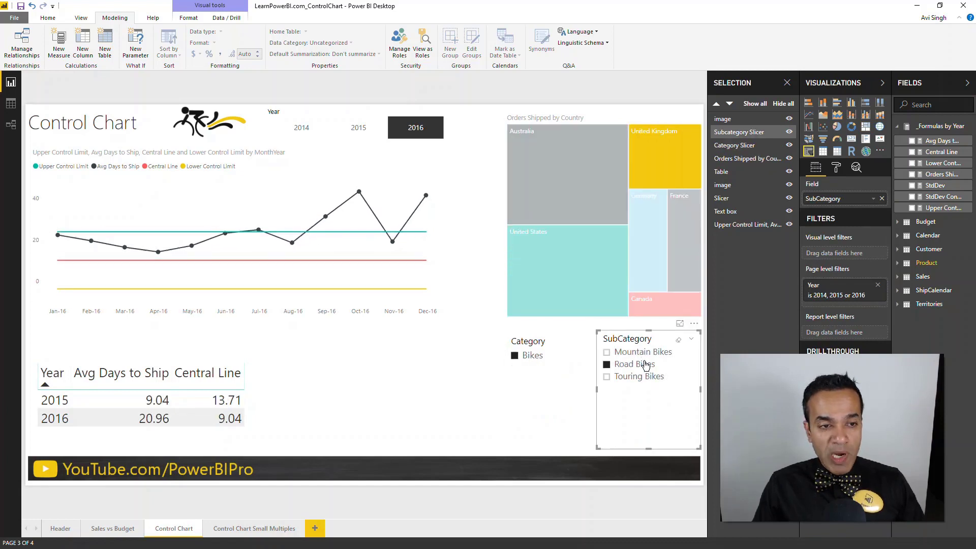
click(643, 351)
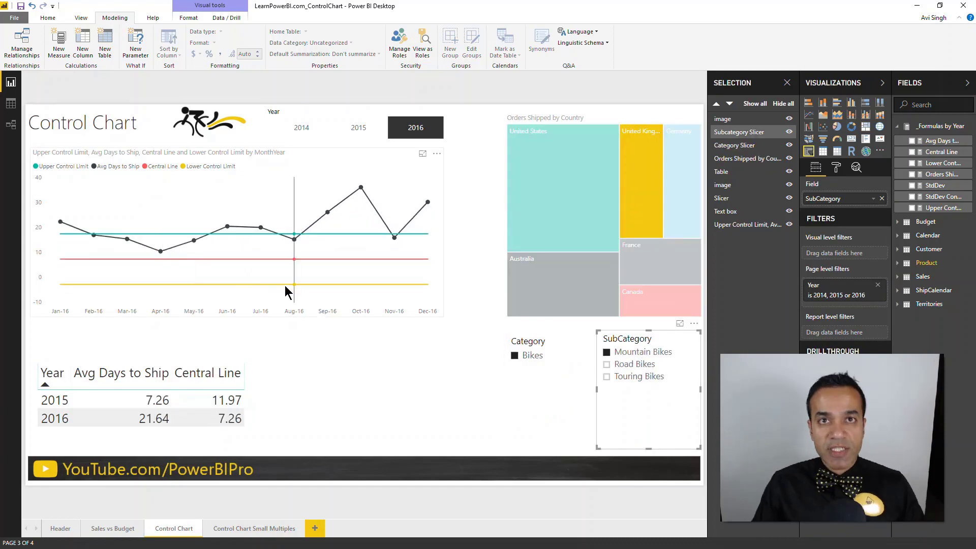
mouse_move(344, 281)
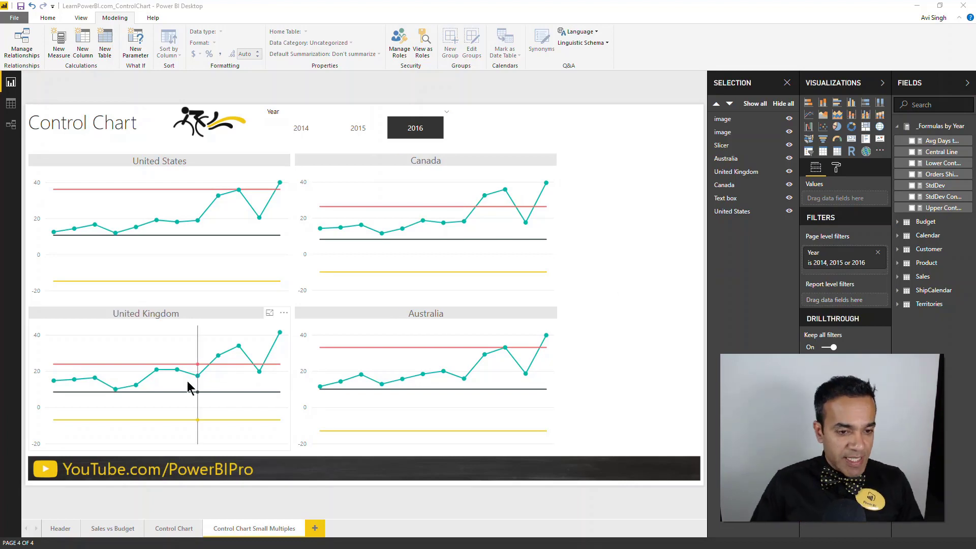
mouse_move(212, 387)
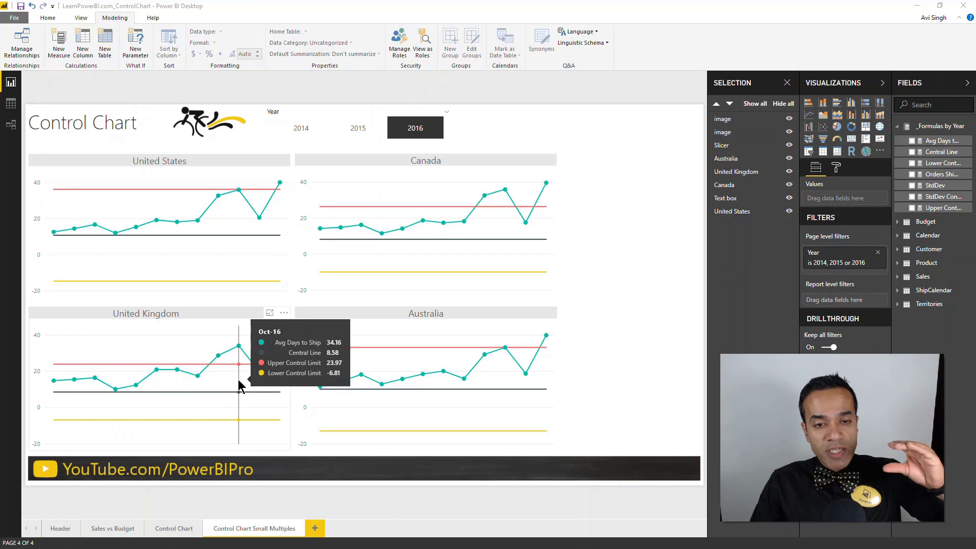
mouse_move(386, 254)
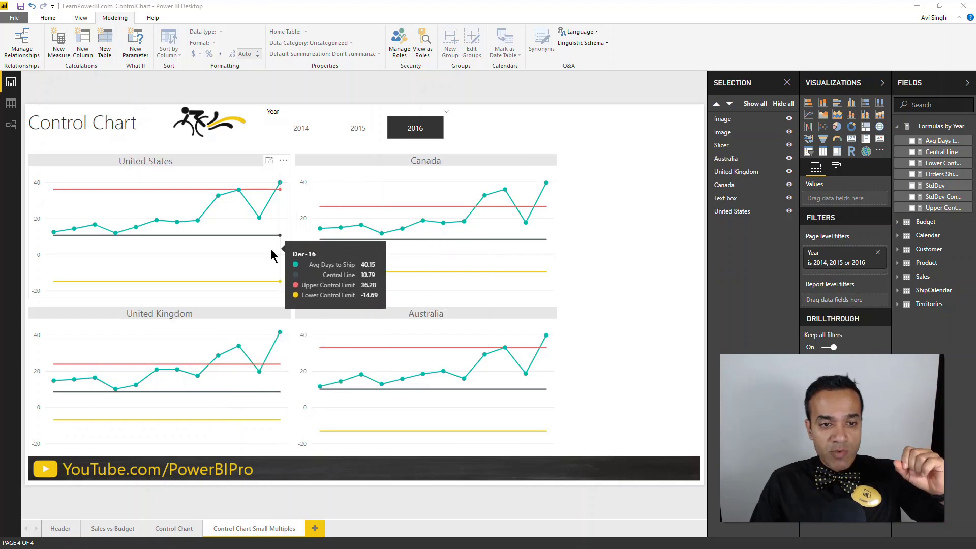
mouse_move(362, 354)
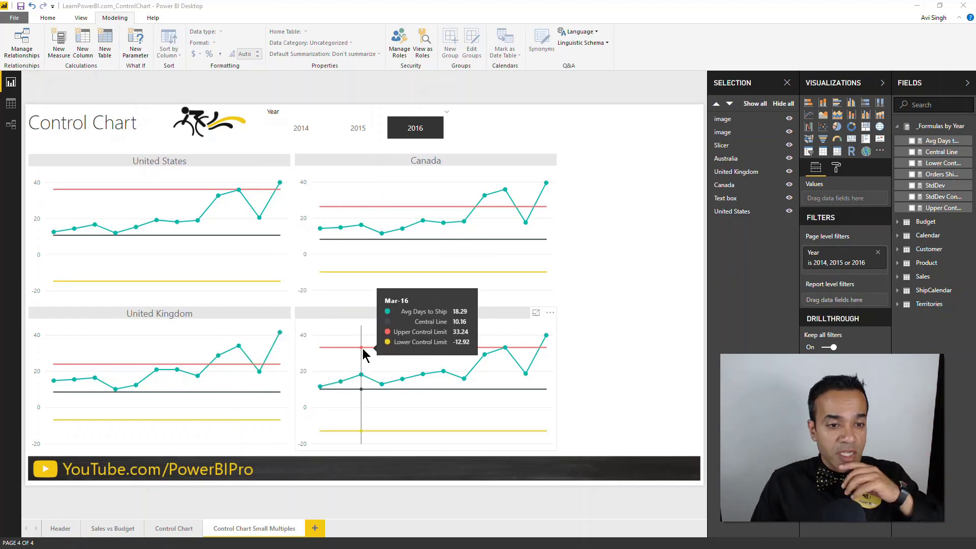
mouse_move(242, 354)
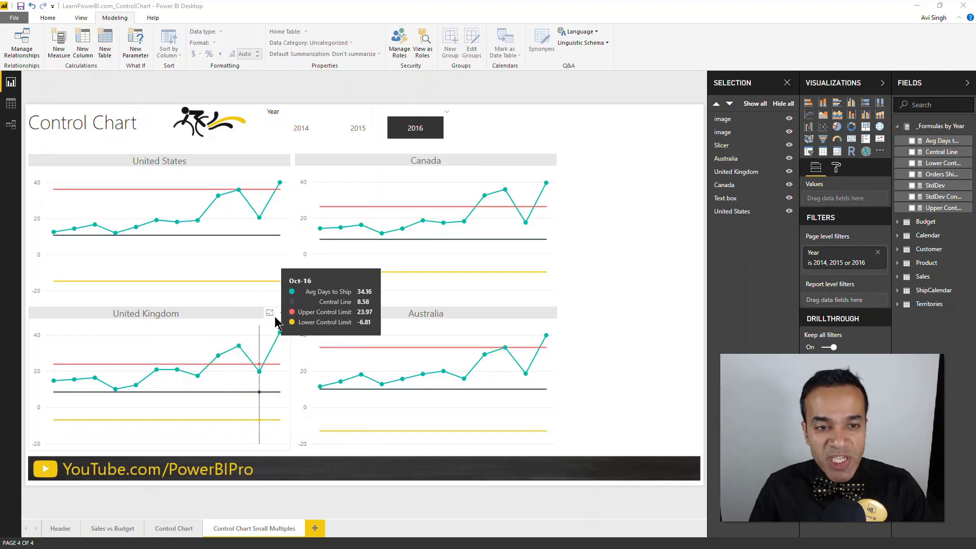
mouse_move(358, 270)
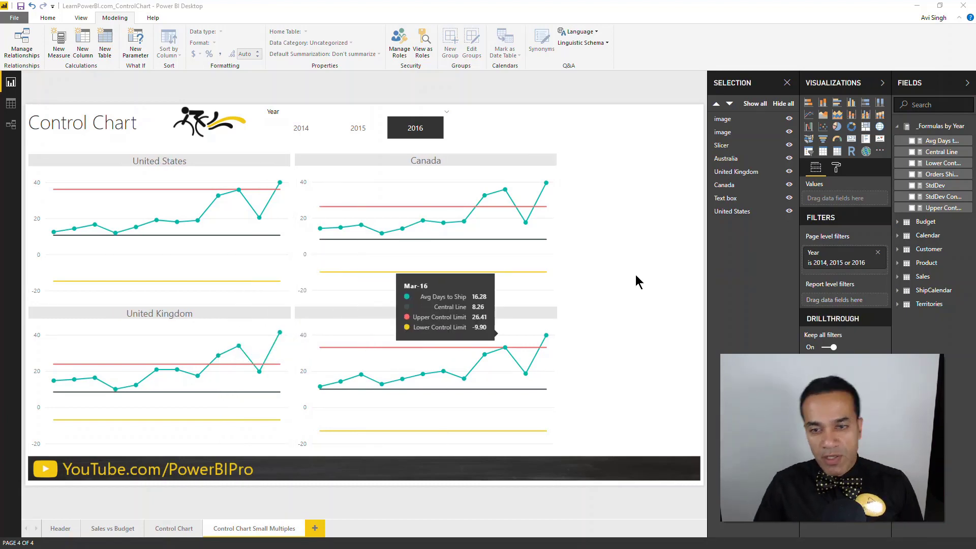